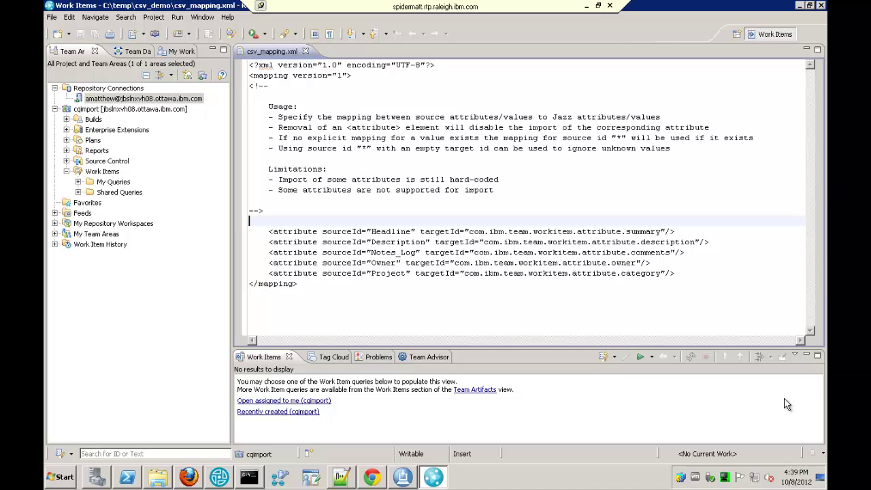
Review the DemoRecords query results in Rational ClearQuest and return to Rational Team Concert
{"action": "left_click", "coordinate": [219, 478]}
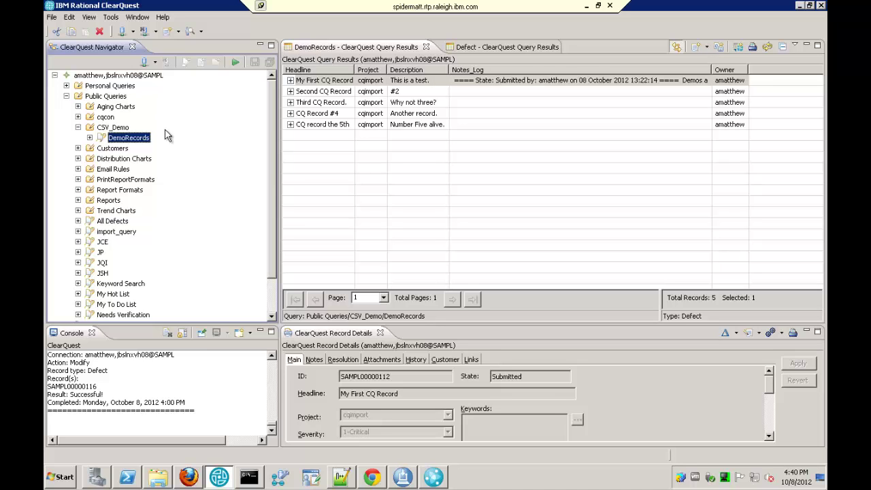
{"action": "left_click", "coordinate": [436, 479]}
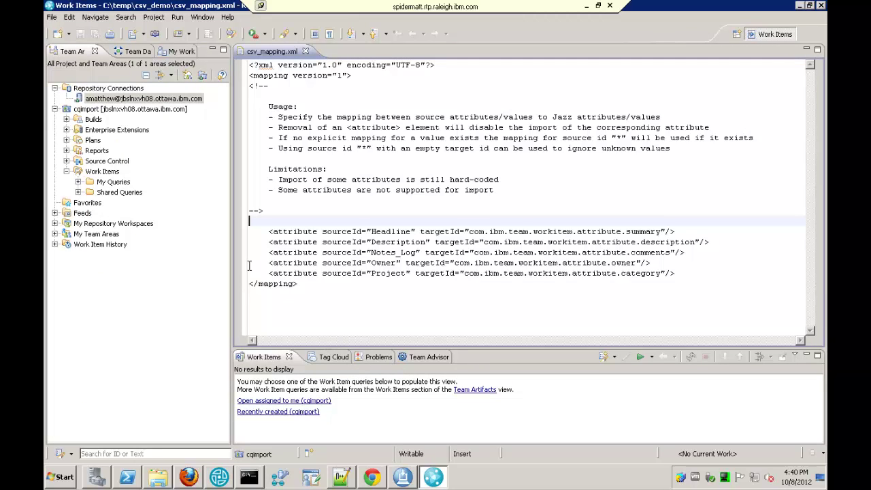
Run a ClearQuest Records import with the account password, saving the DemoRecords query as CSV data to C:\temp\csv_demo\records.csv
{"action": "left_click", "coordinate": [52, 17]}
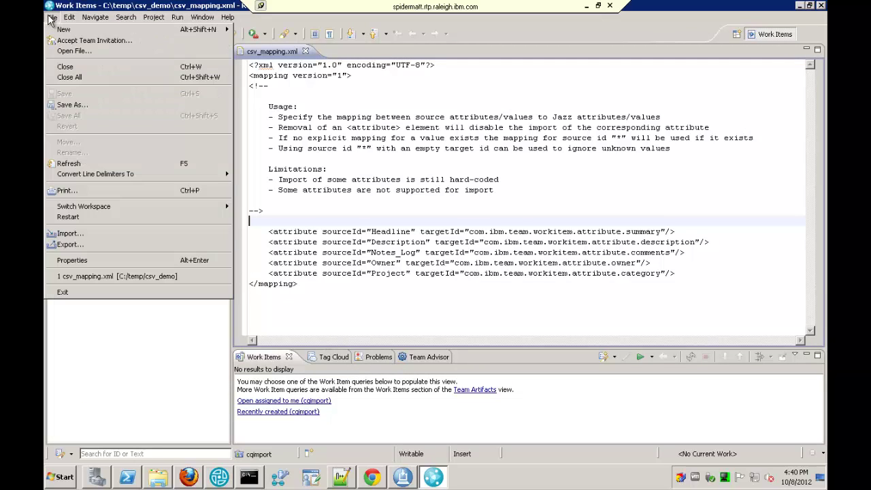
{"action": "left_click", "coordinate": [149, 235]}
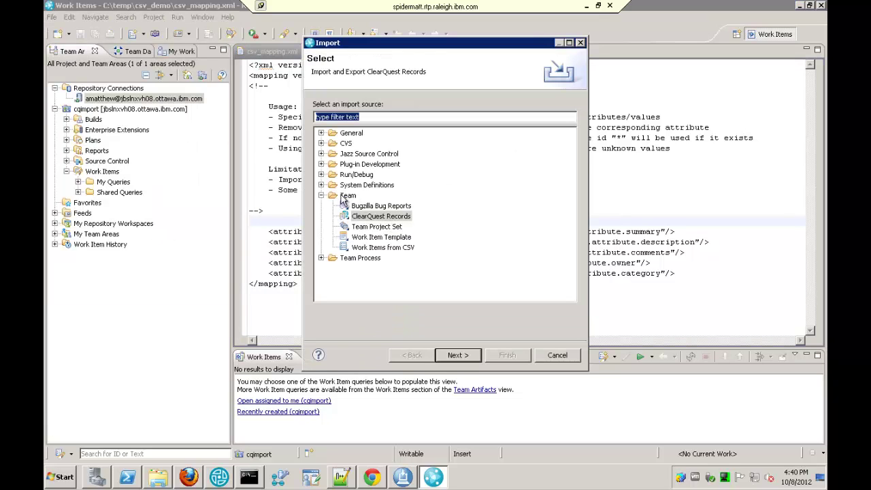
{"action": "left_click", "coordinate": [346, 196]}
{"action": "left_click", "coordinate": [389, 217]}
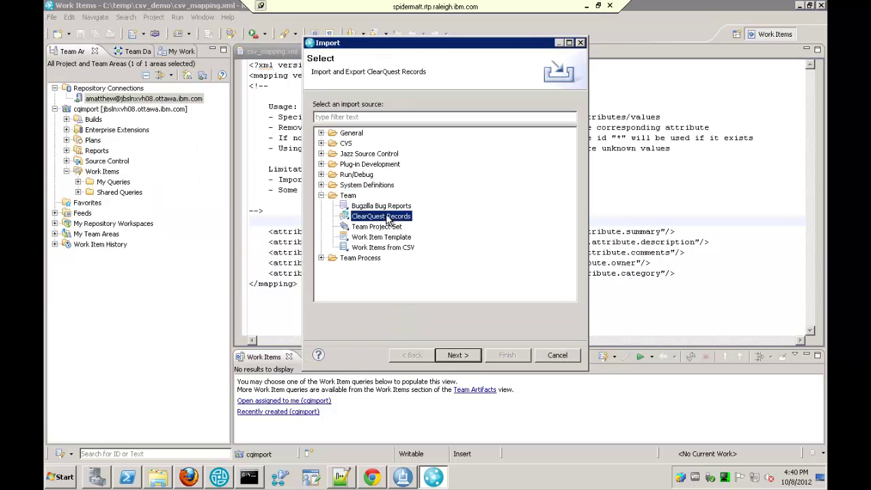
{"action": "left_click", "coordinate": [469, 355]}
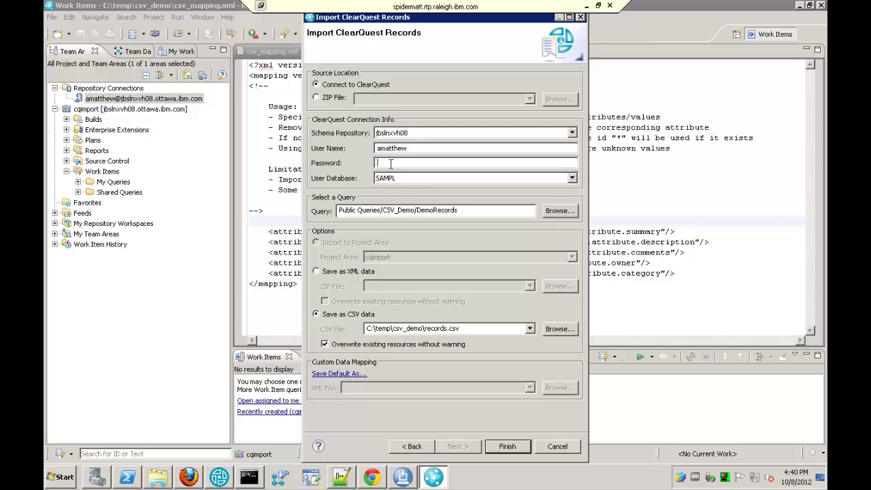
{"action": "type", "text": "********"}
{"action": "left_click", "coordinate": [508, 447]}
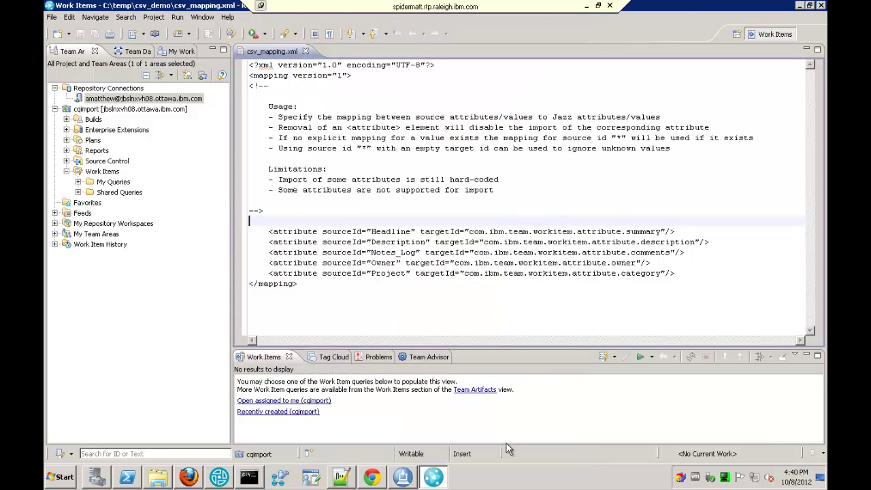
Open the exported records CSV file from the csv_demo folder in Windows Explorer
{"action": "left_click", "coordinate": [158, 477]}
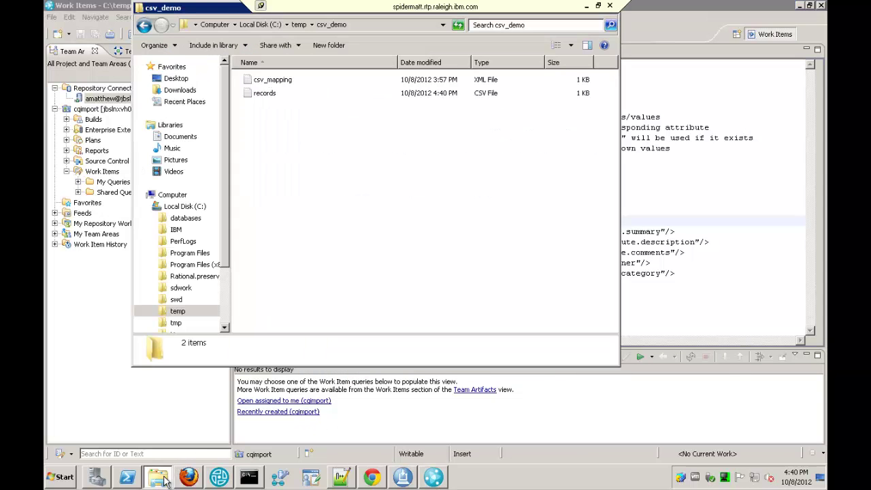
{"action": "left_click", "coordinate": [263, 95]}
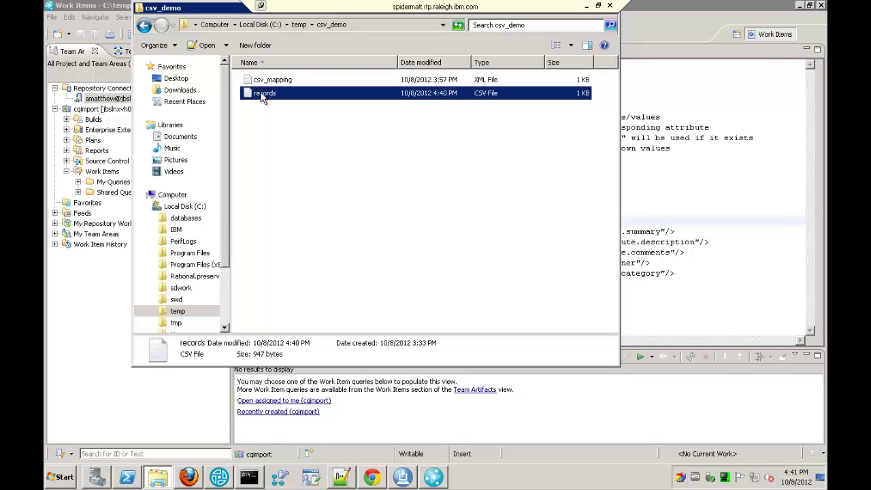
{"action": "double_click", "coordinate": [263, 95]}
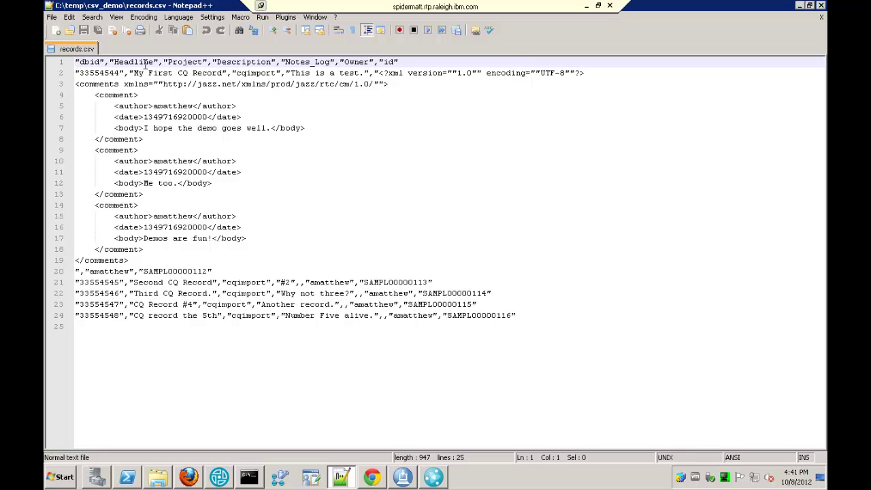
Examine the column headers and the first record's XML comment block in records.csv
{"action": "left_click_drag", "start_coordinate": [76, 62], "coordinate": [418, 64]}
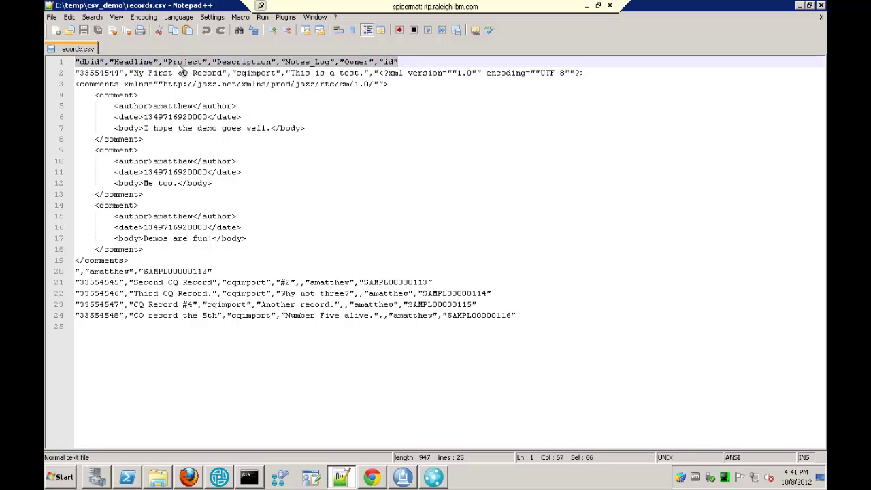
{"action": "double_click", "coordinate": [120, 64]}
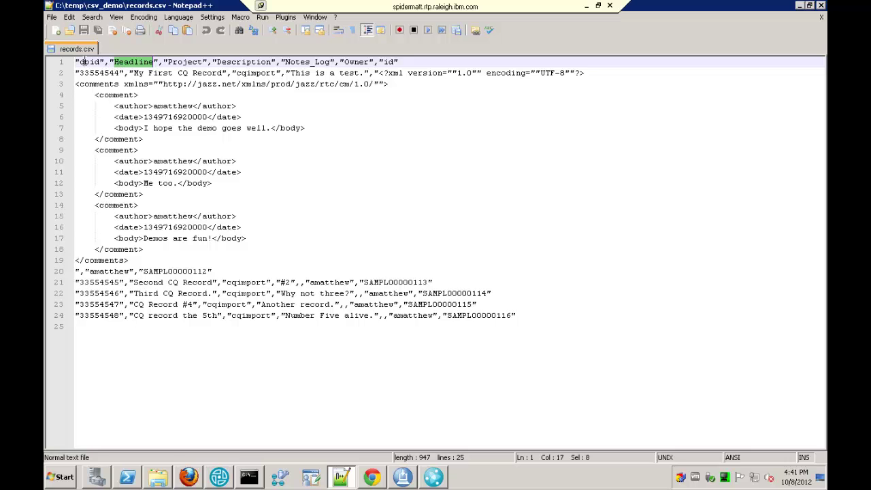
{"action": "double_click", "coordinate": [87, 63]}
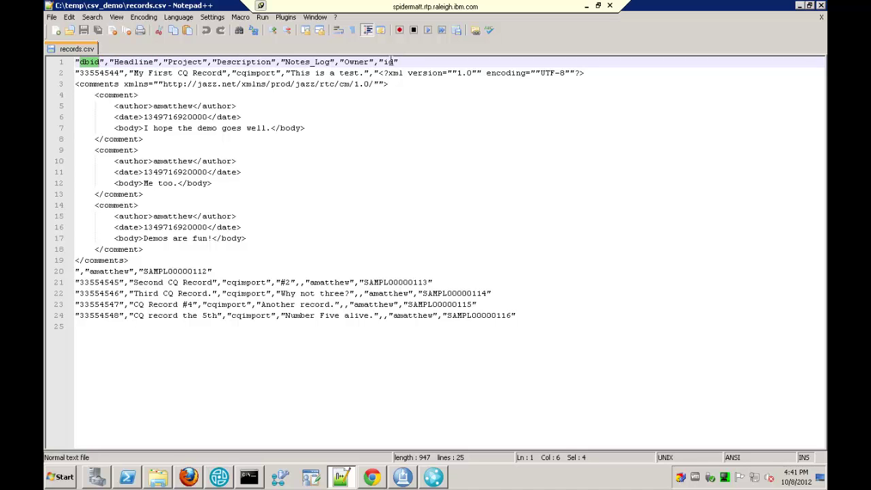
{"action": "double_click", "coordinate": [389, 62]}
{"action": "double_click", "coordinate": [146, 65]}
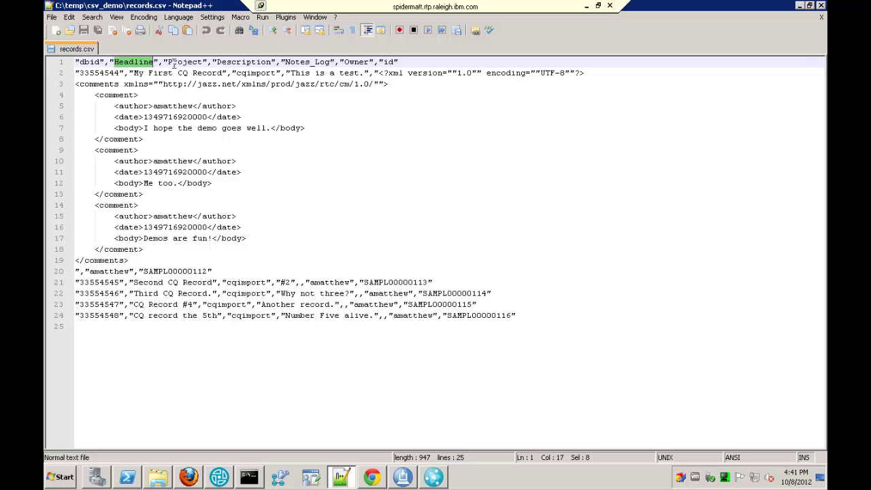
{"action": "left_click", "coordinate": [173, 64]}
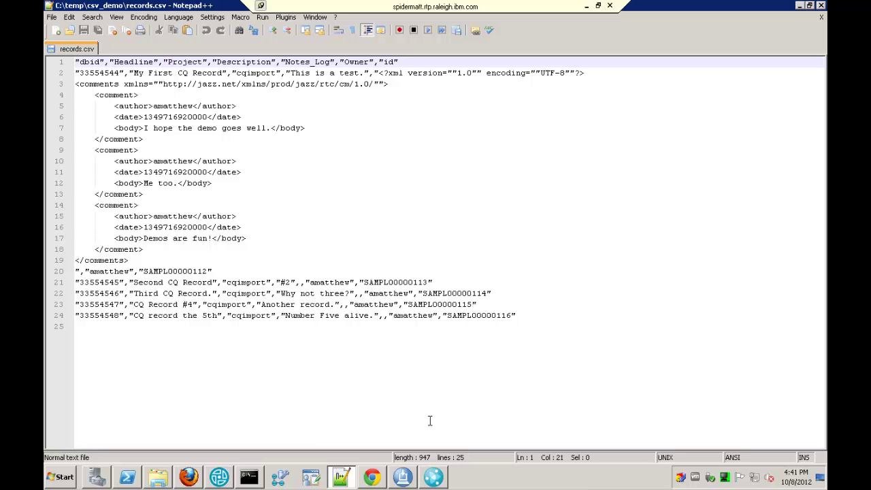
{"action": "left_click", "coordinate": [183, 75]}
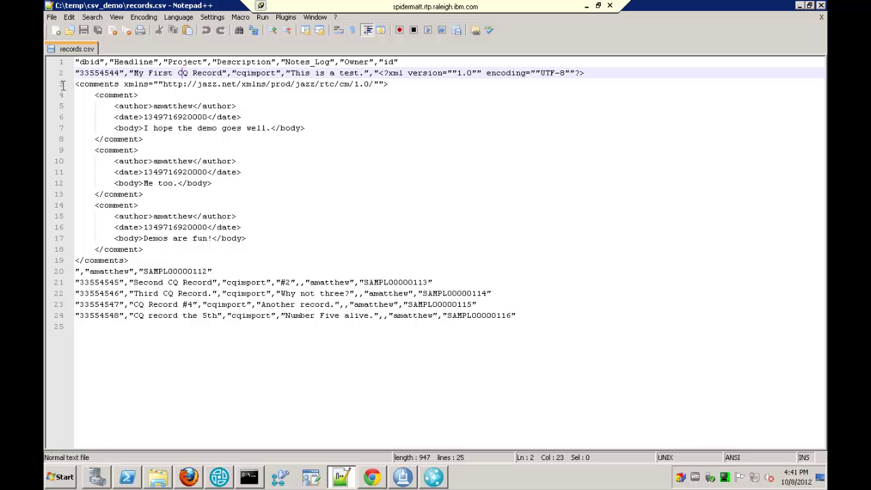
{"action": "left_click_drag", "start_coordinate": [75, 84], "coordinate": [216, 262]}
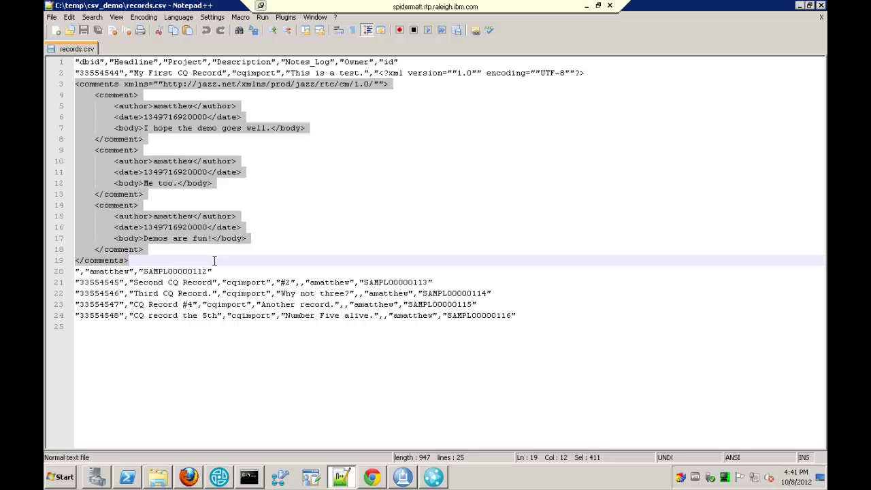
{"action": "left_click", "coordinate": [214, 261]}
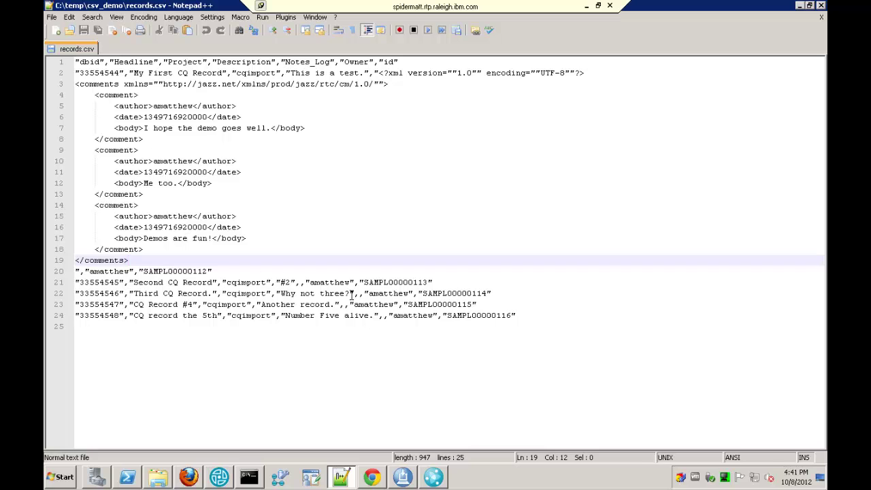
In Rational Team Concert, set up a Work Items from CSV import that creates a new work item for each entry
{"action": "mouse_move", "coordinate": [438, 480]}
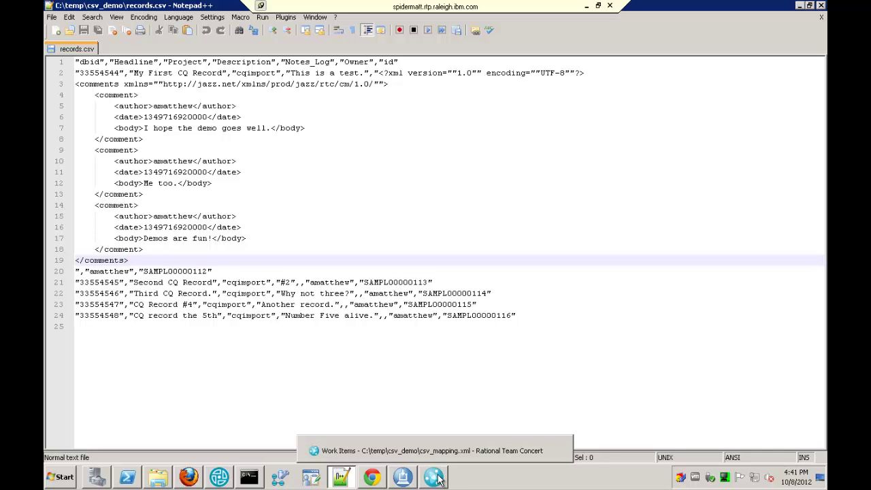
{"action": "left_click", "coordinate": [438, 479]}
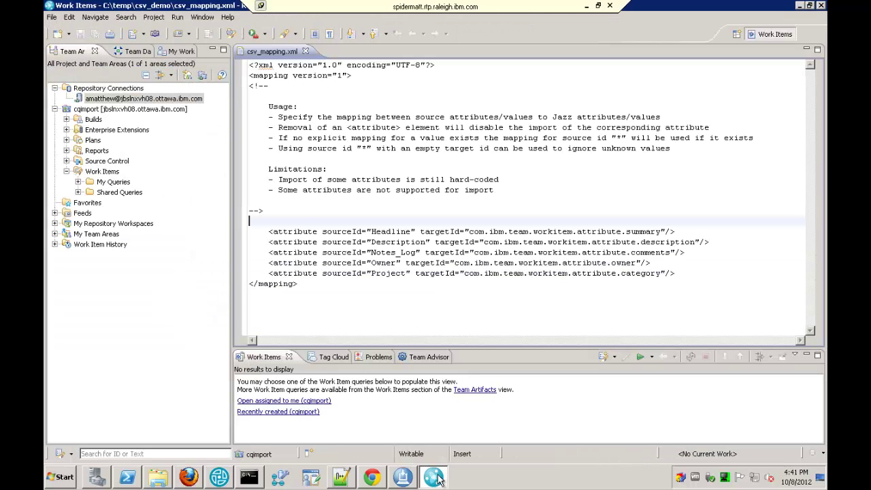
{"action": "left_click", "coordinate": [51, 19]}
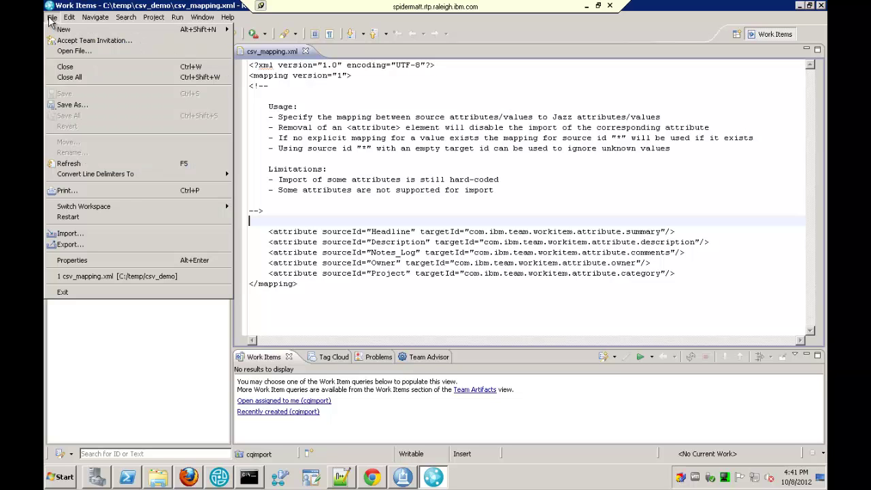
{"action": "left_click", "coordinate": [145, 237]}
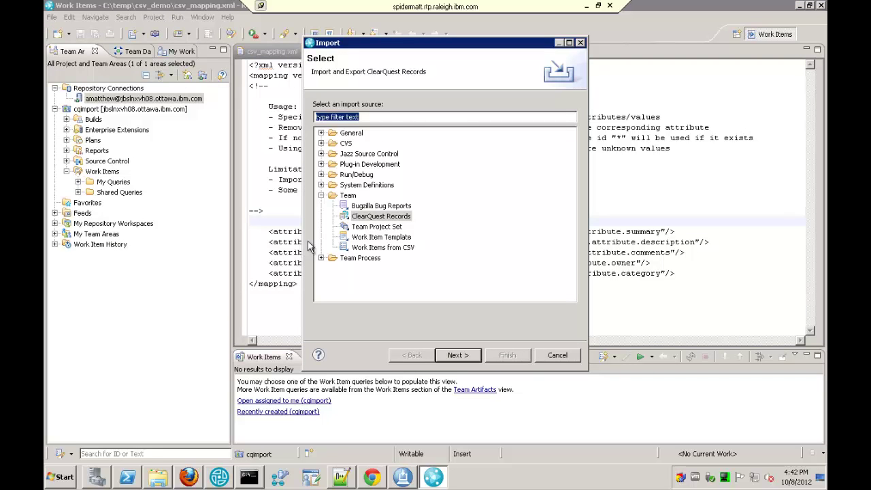
{"action": "left_click", "coordinate": [381, 248]}
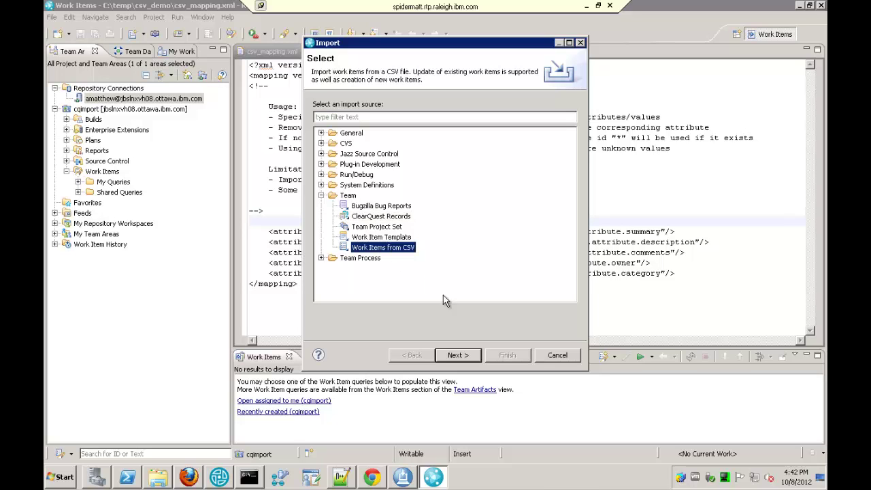
{"action": "left_click", "coordinate": [468, 354]}
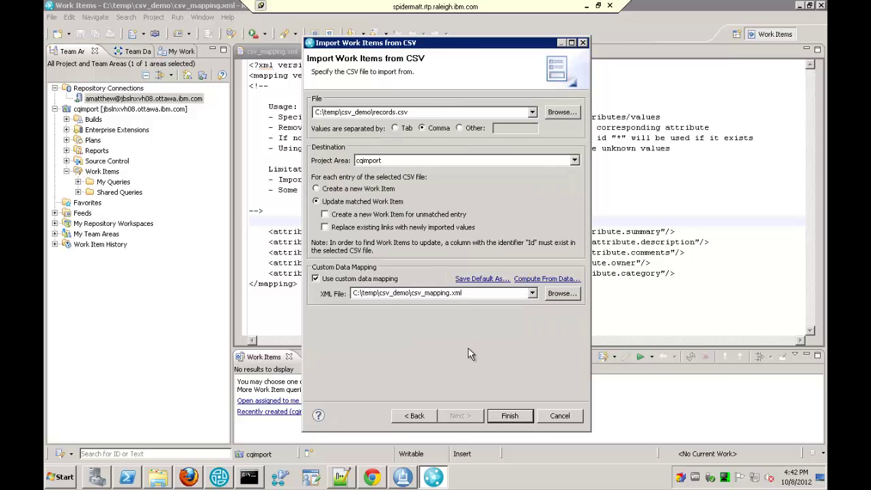
{"action": "left_click", "coordinate": [369, 189]}
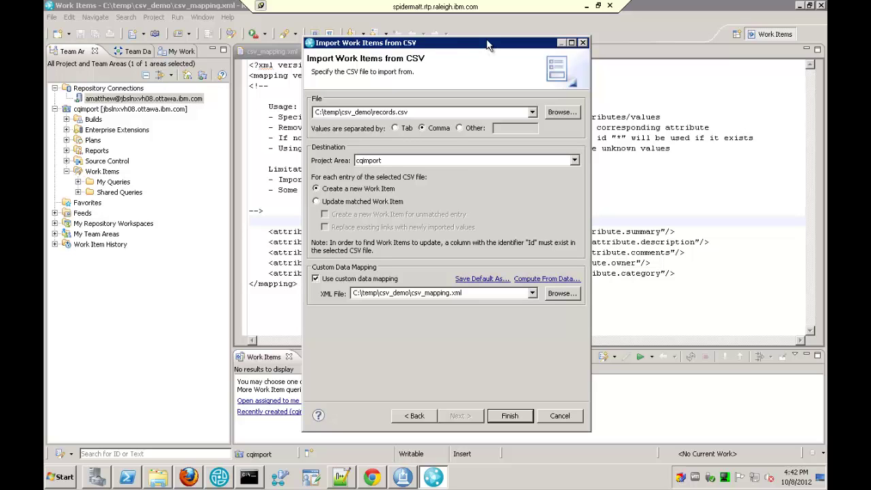
Run the CSV import into the remote repository and open the imported work item My First CQ Record
{"action": "left_click_drag", "start_coordinate": [488, 44], "coordinate": [116, 109]}
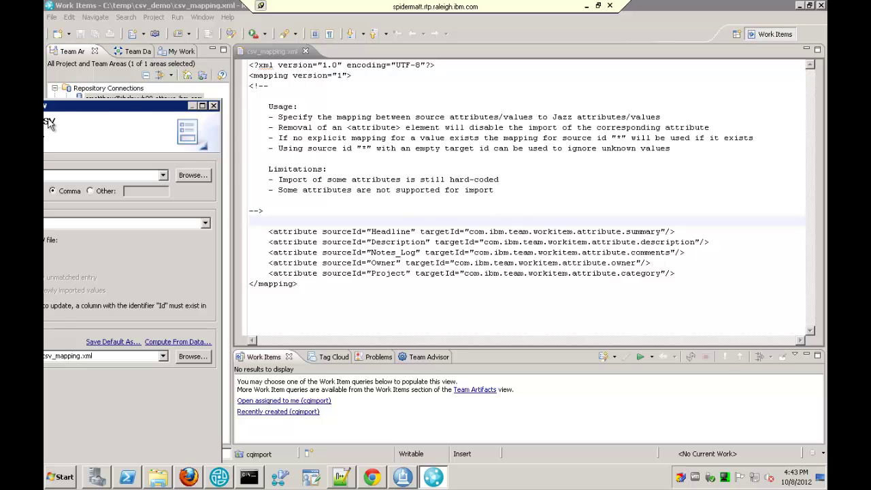
{"action": "left_click_drag", "start_coordinate": [112, 115], "coordinate": [394, 62]}
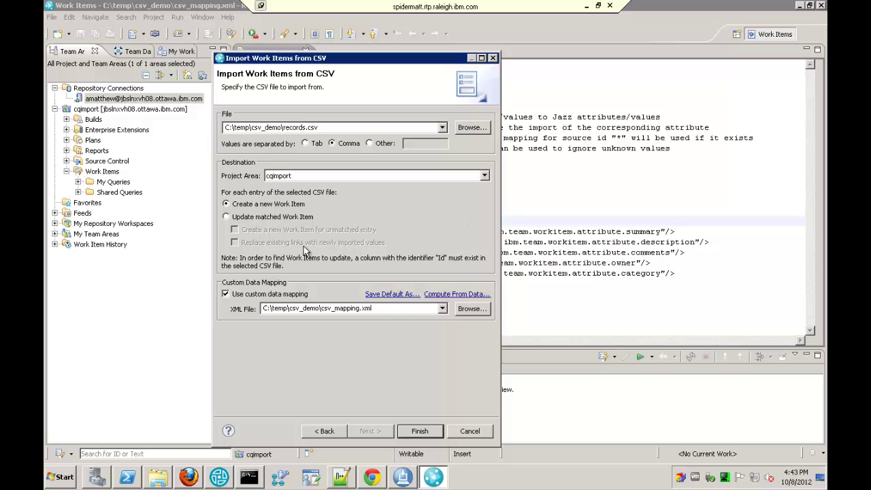
{"action": "left_click", "coordinate": [418, 432]}
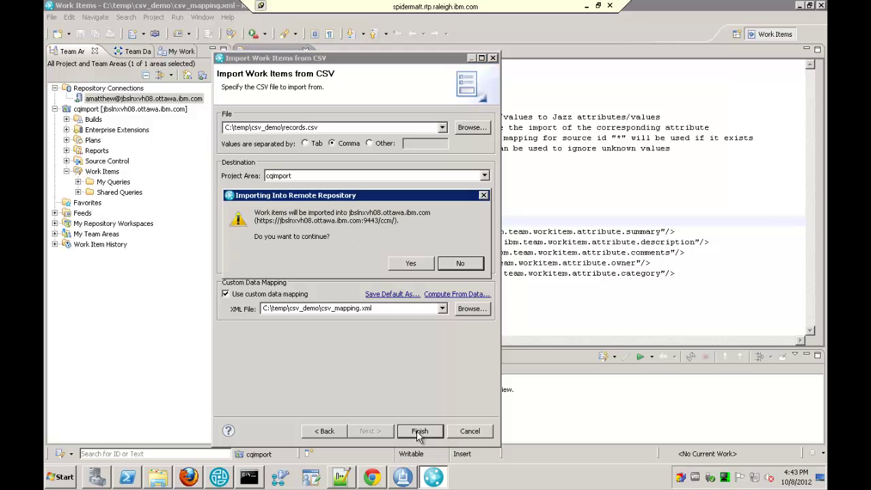
{"action": "left_click", "coordinate": [418, 264]}
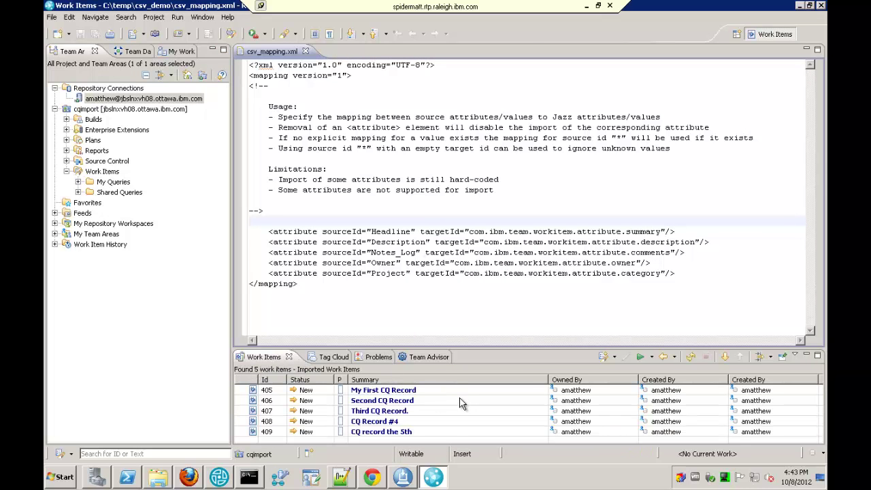
{"action": "double_click", "coordinate": [440, 390]}
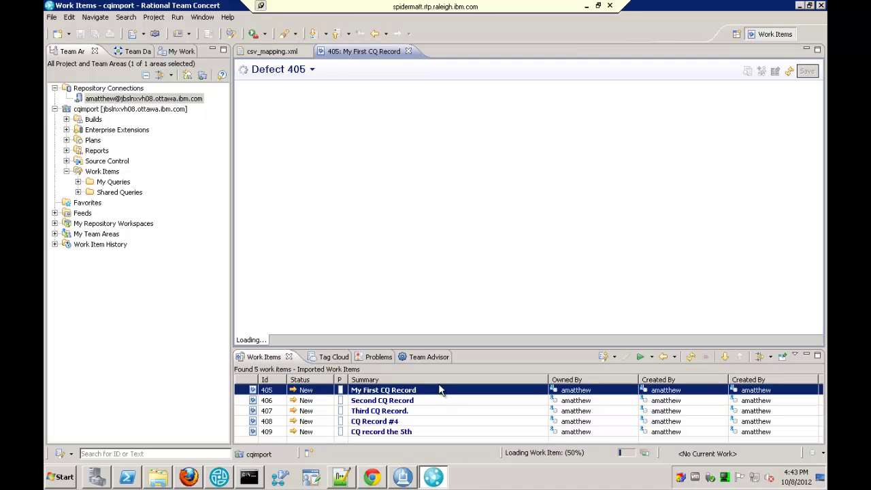
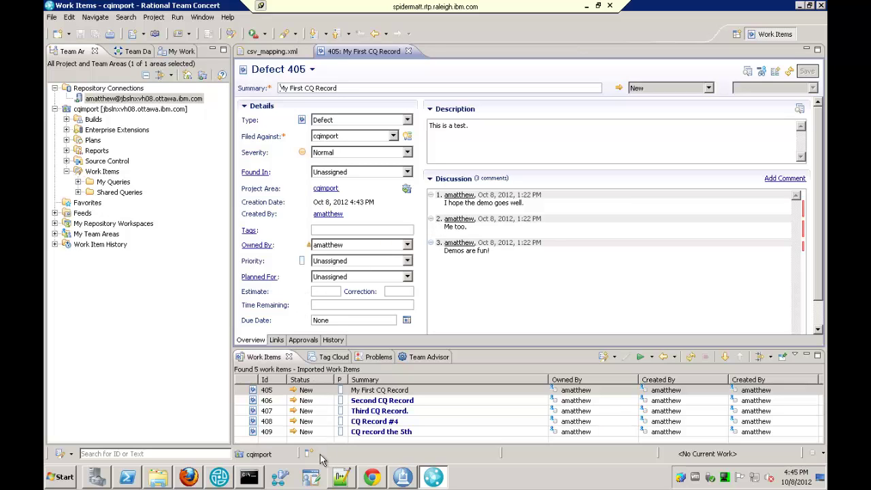
Switch to records.csv in Notepad++ and rename the last column header to Id
{"action": "left_click", "coordinate": [341, 481]}
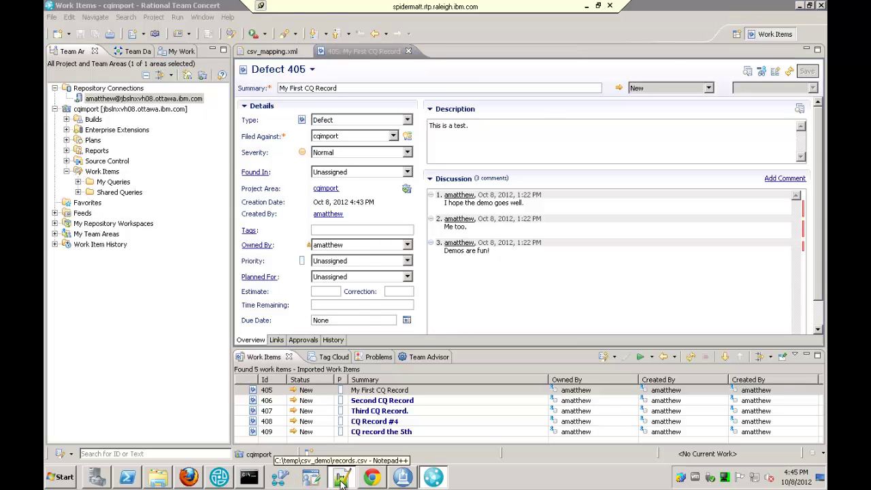
{"action": "left_click", "coordinate": [332, 461]}
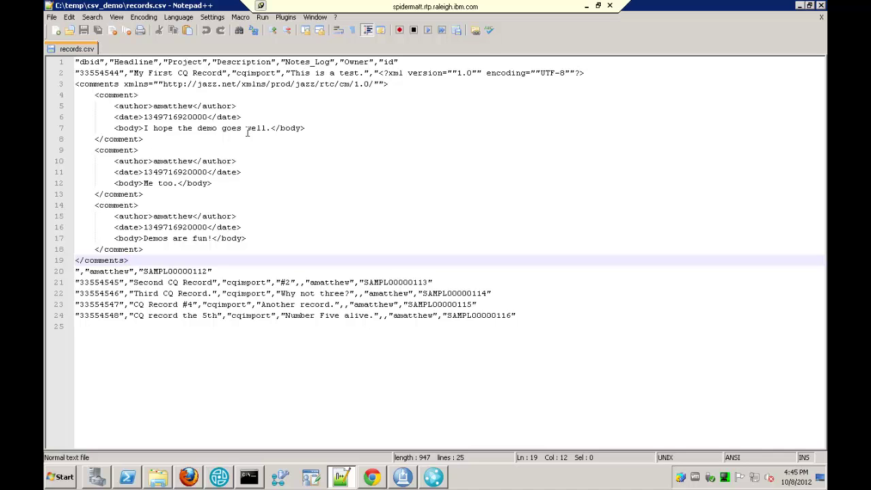
{"action": "left_click", "coordinate": [390, 61]}
{"action": "left_click_drag", "start_coordinate": [390, 62], "coordinate": [384, 62]}
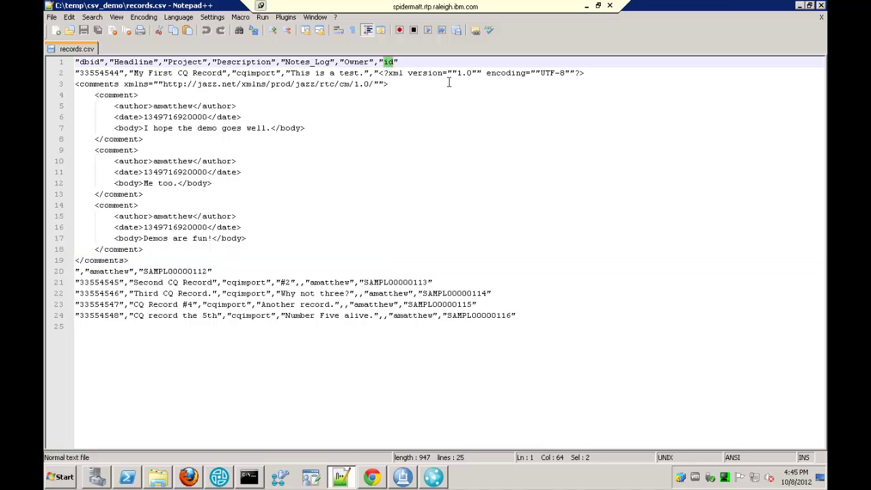
{"action": "type", "text": "Id"}
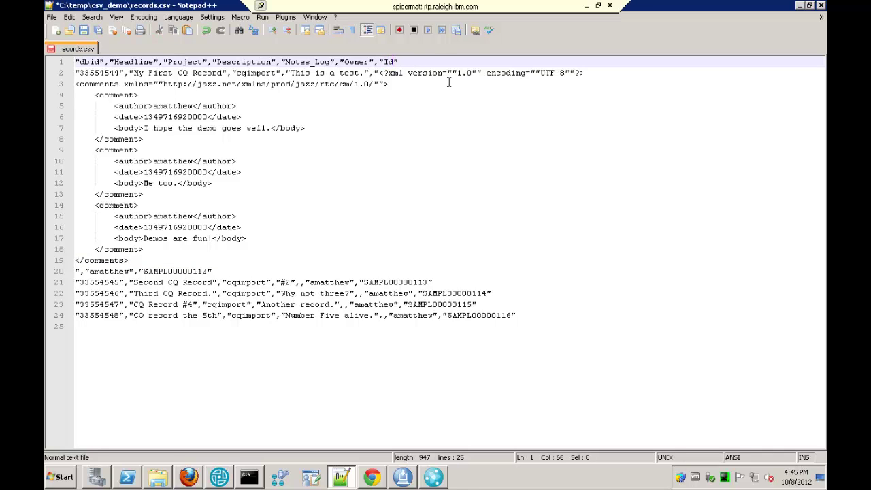
Check the imported work items' Ids in Rational Team Concert for the Id column, and return to records.csv in Notepad++
{"action": "left_click", "coordinate": [405, 98]}
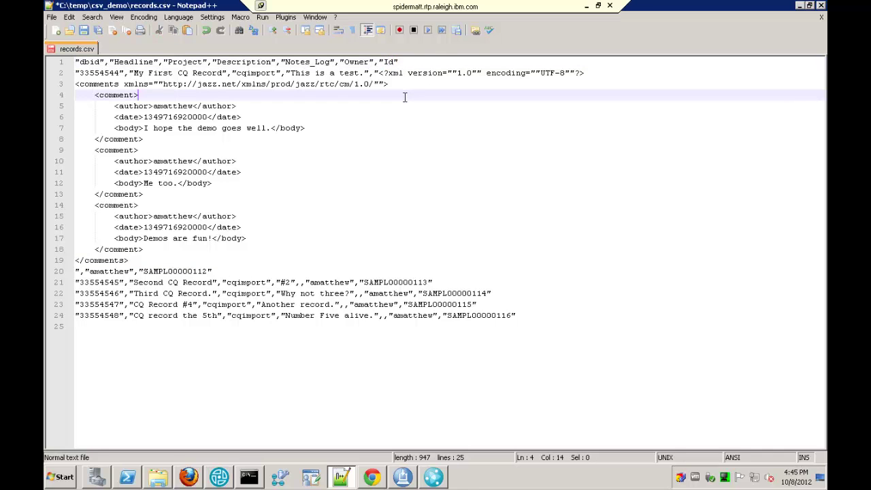
{"action": "left_click", "coordinate": [389, 62]}
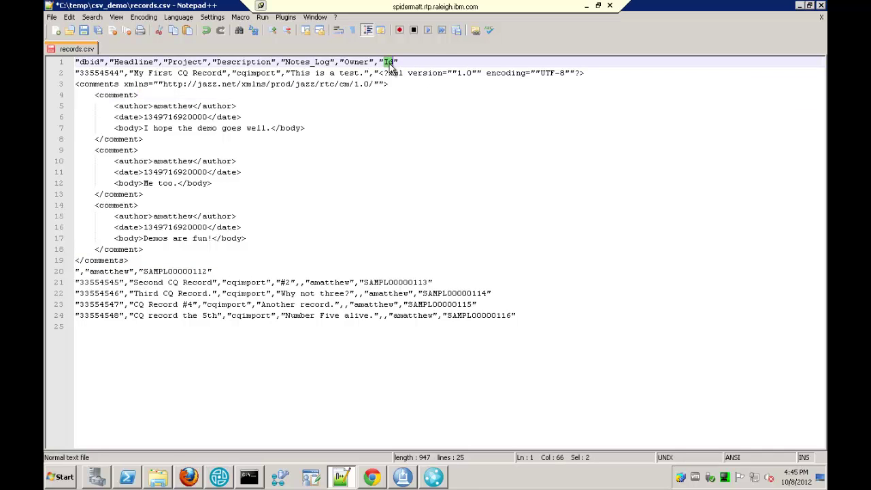
{"action": "double_click", "coordinate": [389, 63]}
{"action": "left_click", "coordinate": [433, 478]}
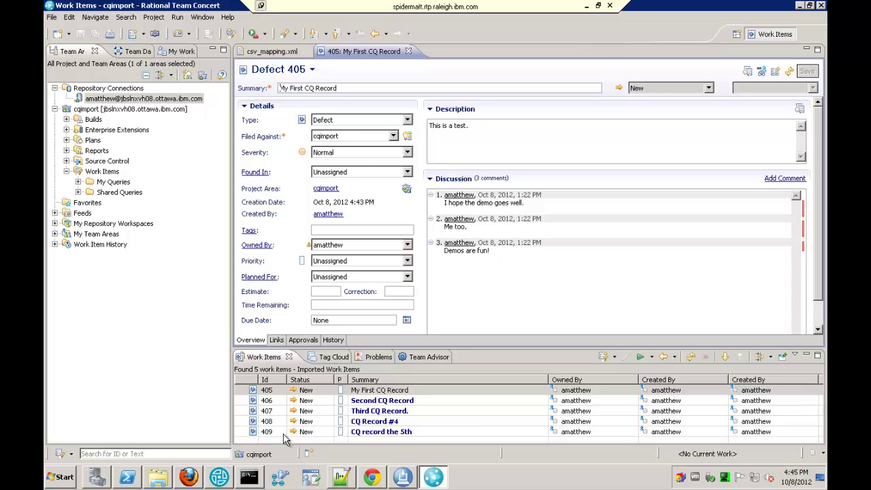
{"action": "left_click", "coordinate": [346, 478]}
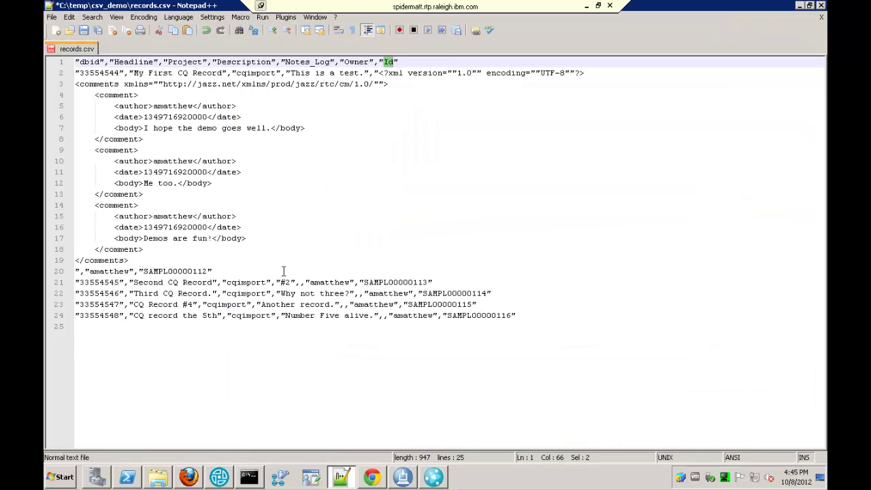
Replace the SAMPL identifiers of the five records with the work item Ids 405, 406, 407, 408 and 409, in order
{"action": "double_click", "coordinate": [191, 272]}
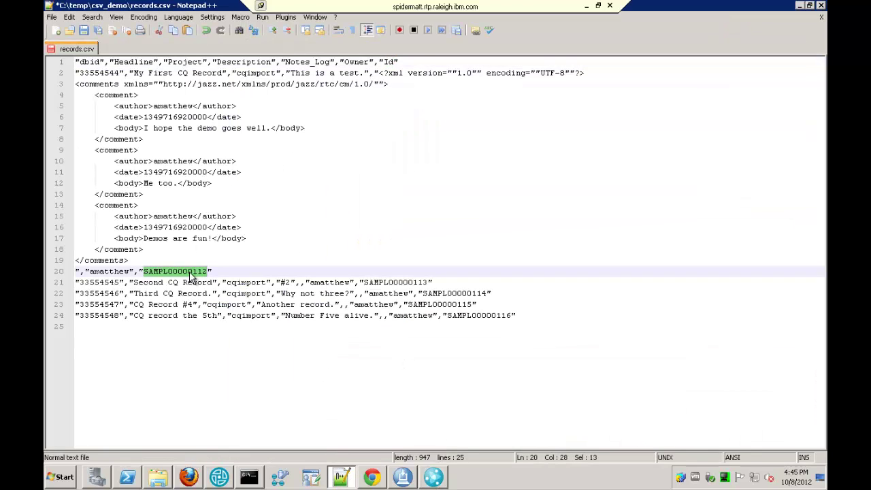
{"action": "type", "text": "405"}
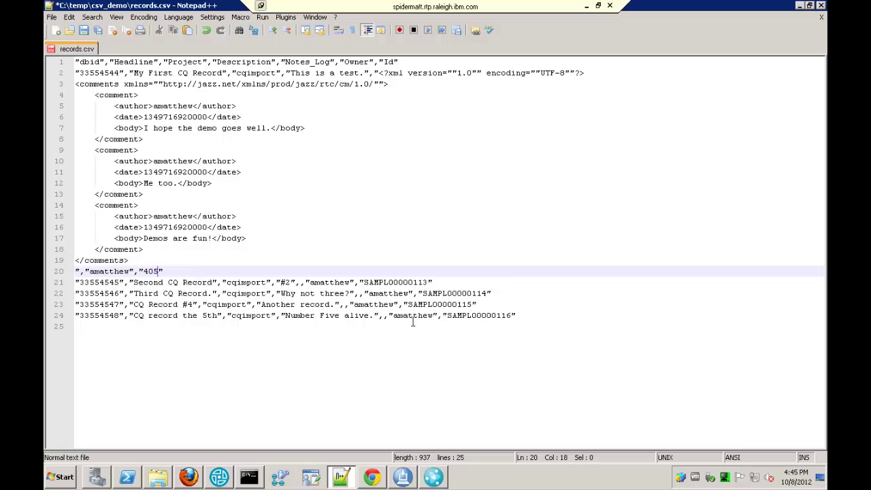
{"action": "double_click", "coordinate": [406, 283]}
{"action": "type", "text": "406"}
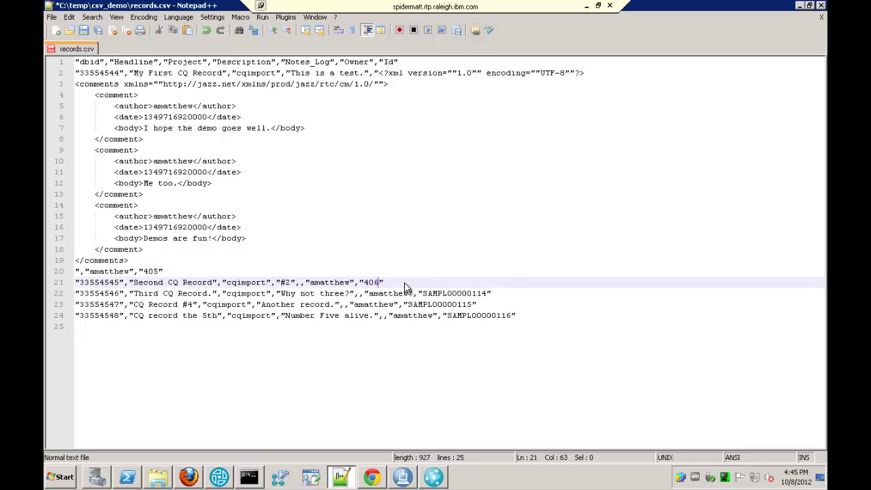
{"action": "double_click", "coordinate": [430, 294]}
{"action": "type", "text": "407"}
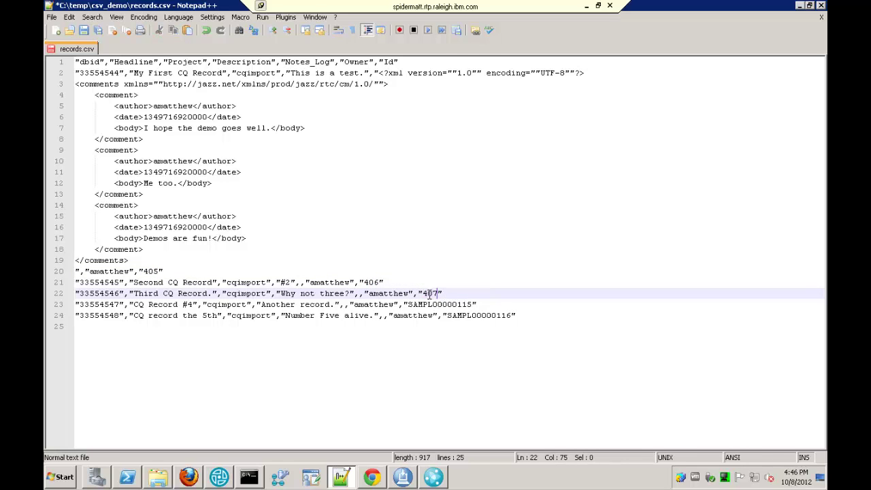
{"action": "double_click", "coordinate": [436, 304]}
{"action": "type", "text": "408"}
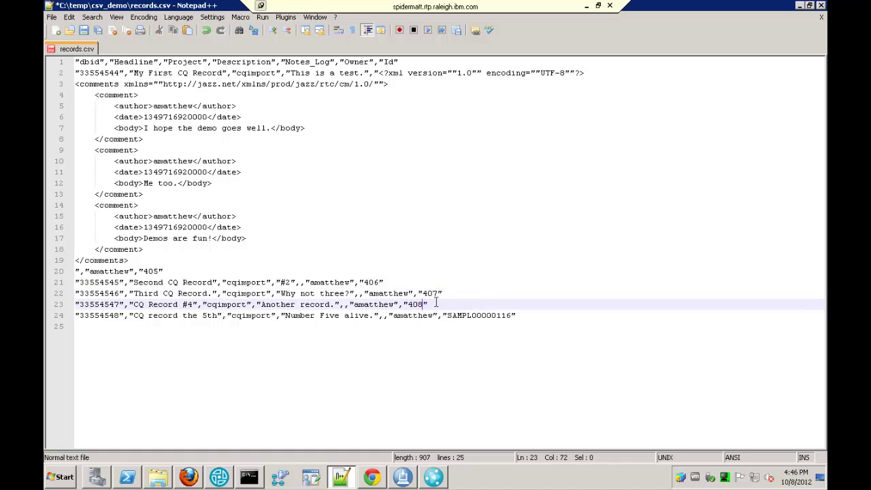
{"action": "double_click", "coordinate": [461, 316]}
{"action": "type", "text": "409"}
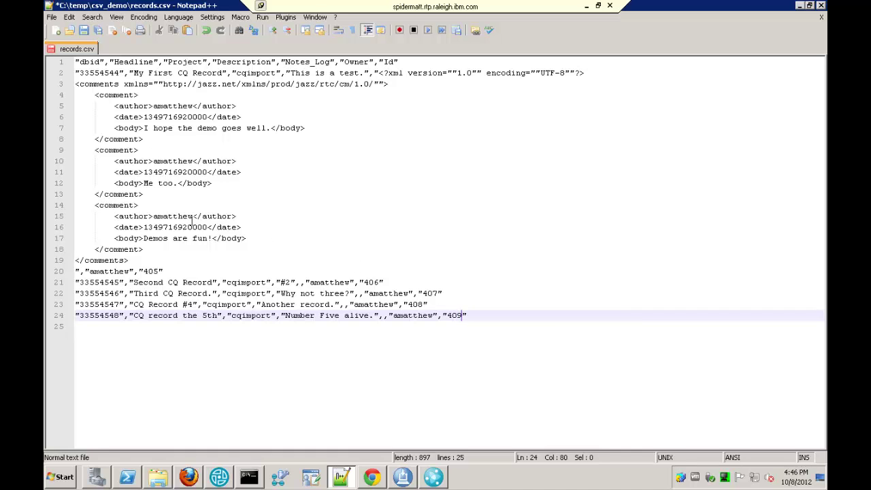
{"action": "left_click_drag", "start_coordinate": [402, 62], "coordinate": [385, 62]}
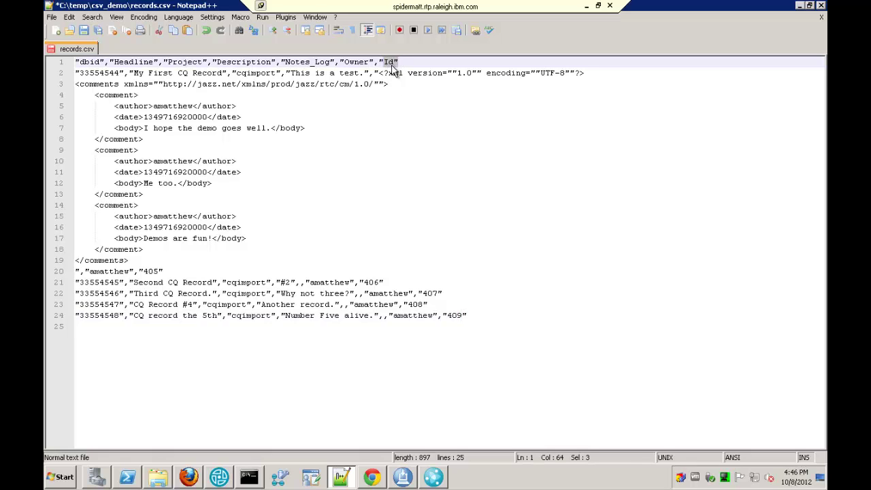
{"action": "triple_click", "coordinate": [154, 272]}
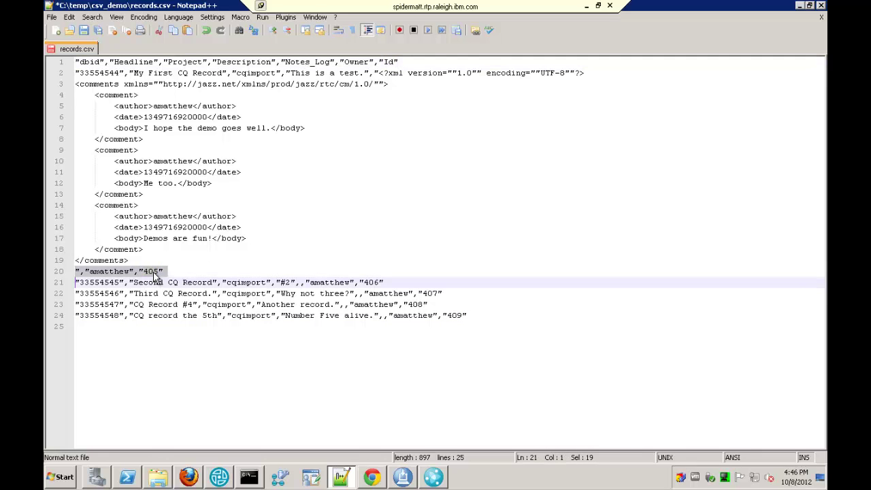
{"action": "double_click", "coordinate": [151, 271]}
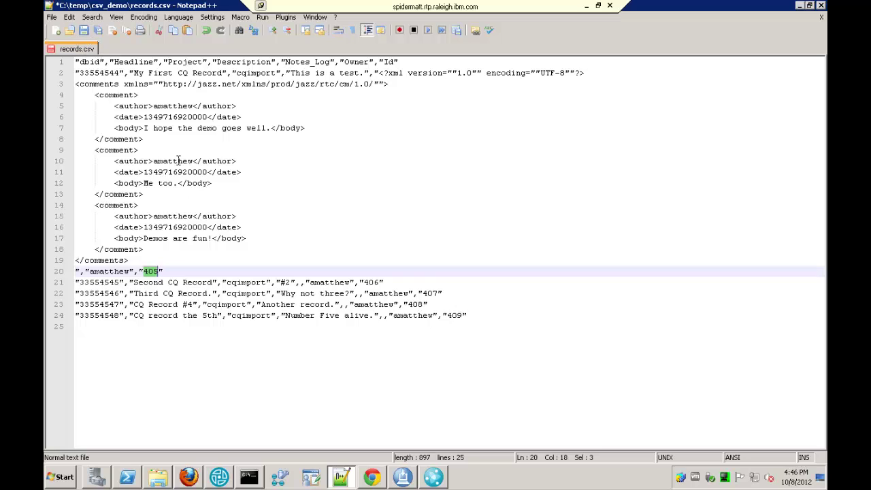
Append EDITED to the headline of the record CQ record the 5th and save records.csv
{"action": "left_click", "coordinate": [217, 315]}
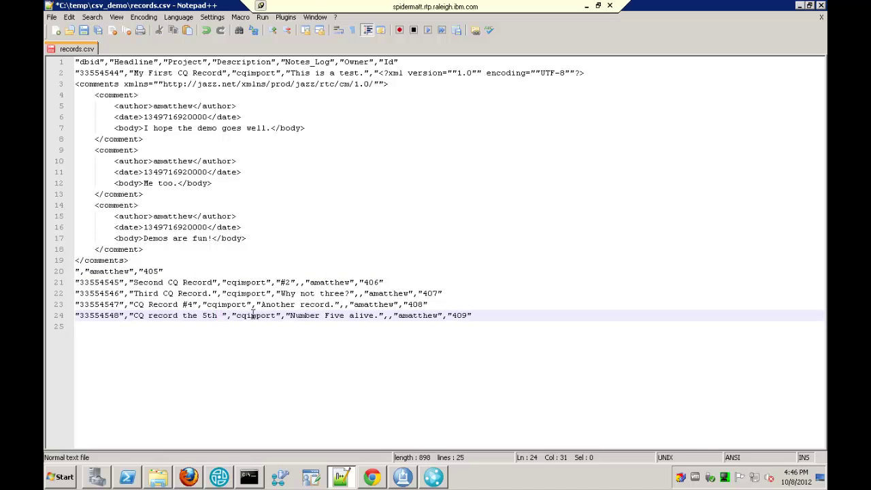
{"action": "type", "text": "EDITED"}
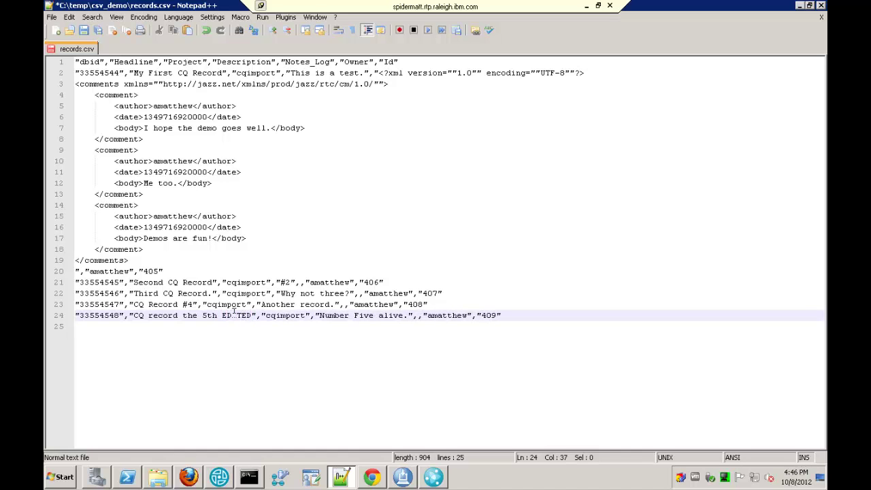
{"action": "left_click", "coordinate": [83, 31]}
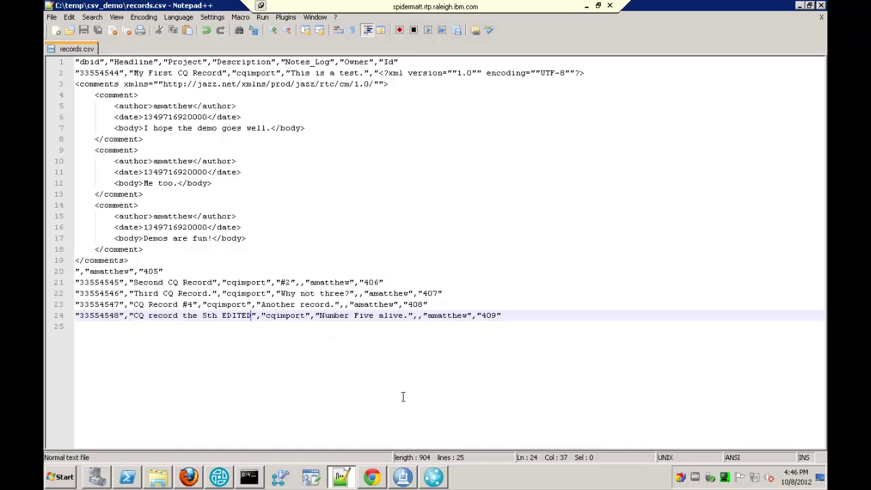
In Rational Team Concert, set up a Work Items from CSV import of records.csv that updates matched work items
{"action": "left_click", "coordinate": [433, 478]}
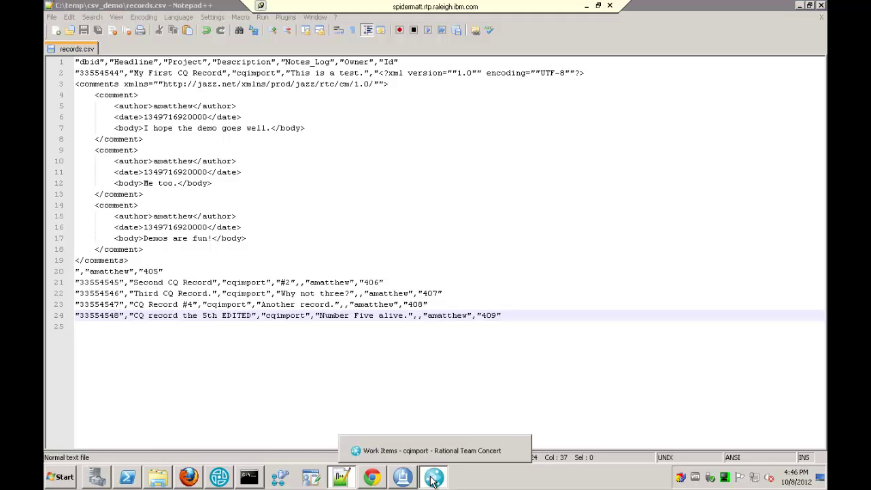
{"action": "left_click", "coordinate": [433, 479]}
{"action": "left_click", "coordinate": [52, 17]}
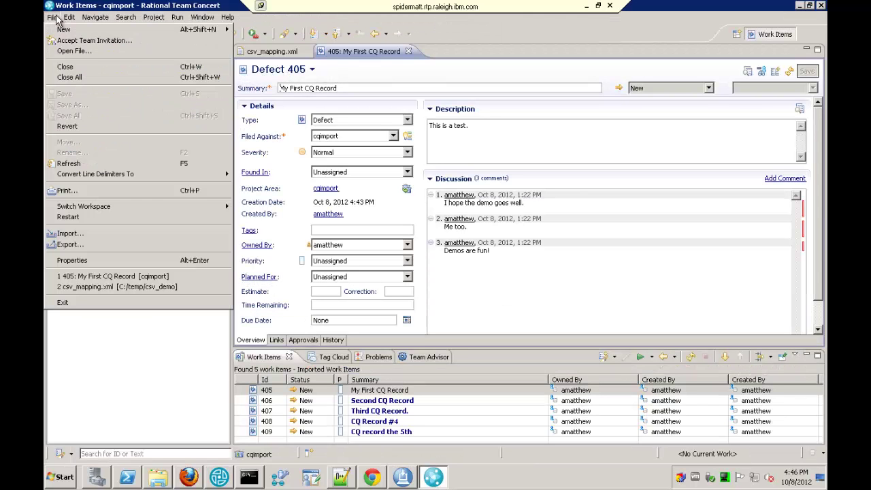
{"action": "left_click", "coordinate": [60, 234]}
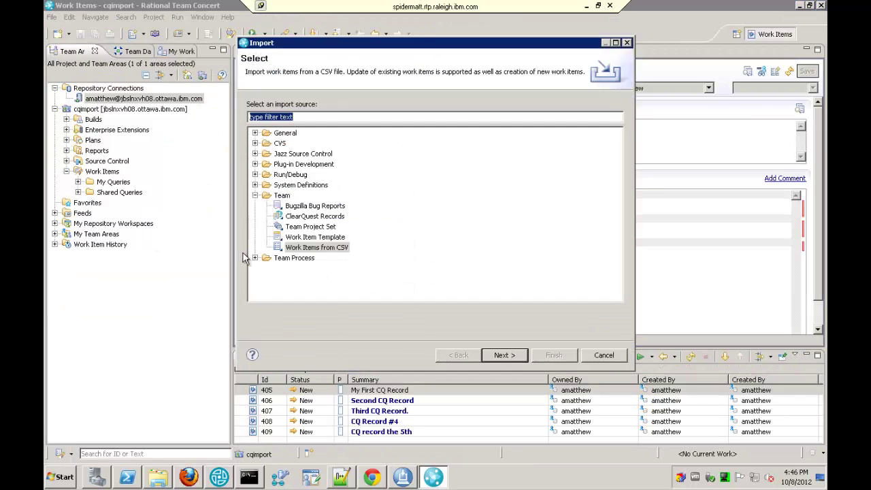
{"action": "left_click", "coordinate": [322, 249]}
{"action": "double_click", "coordinate": [322, 248]}
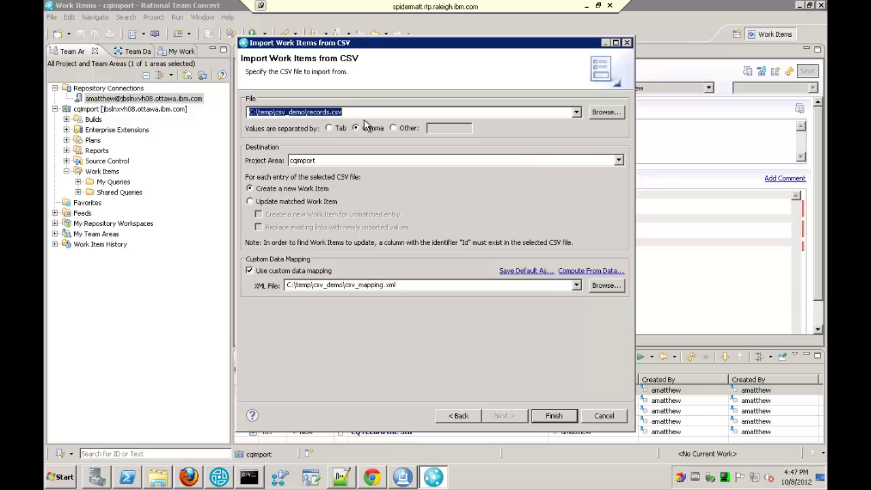
{"action": "left_click", "coordinate": [251, 202]}
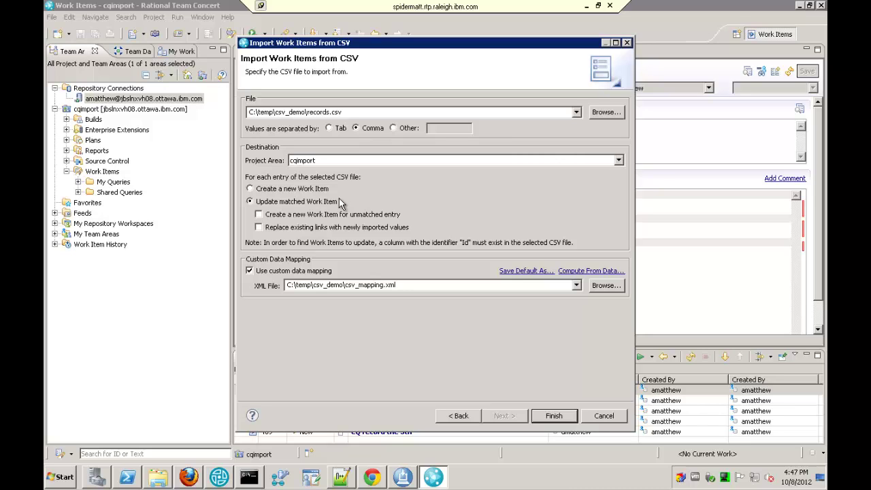
Run the update import into the remote repository and select work items 405 and 409 in the results to check them
{"action": "left_click", "coordinate": [551, 414]}
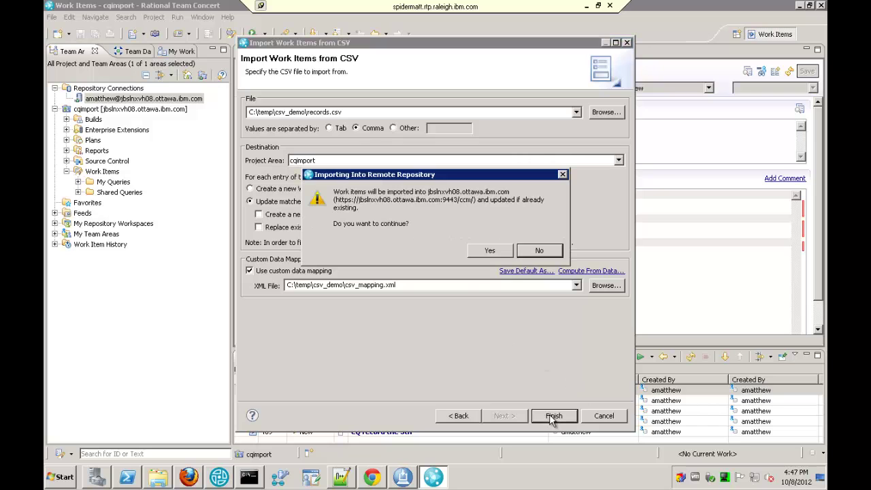
{"action": "left_click", "coordinate": [481, 256]}
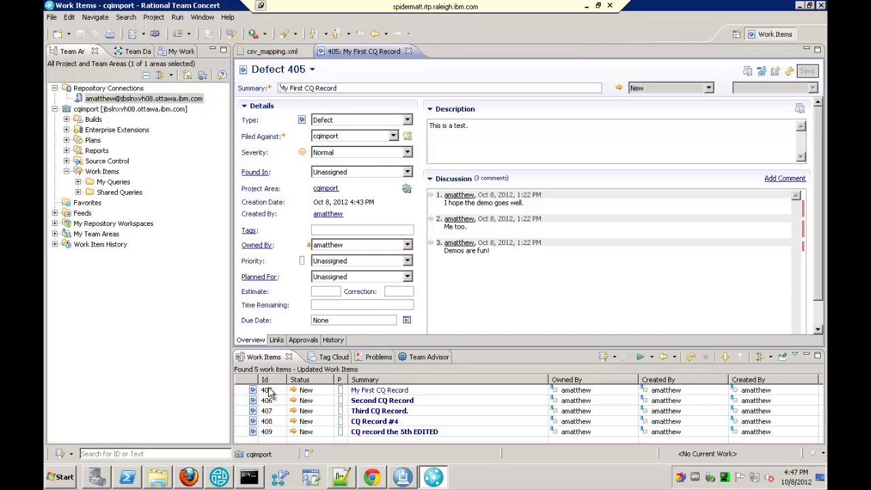
{"action": "left_click", "coordinate": [272, 393]}
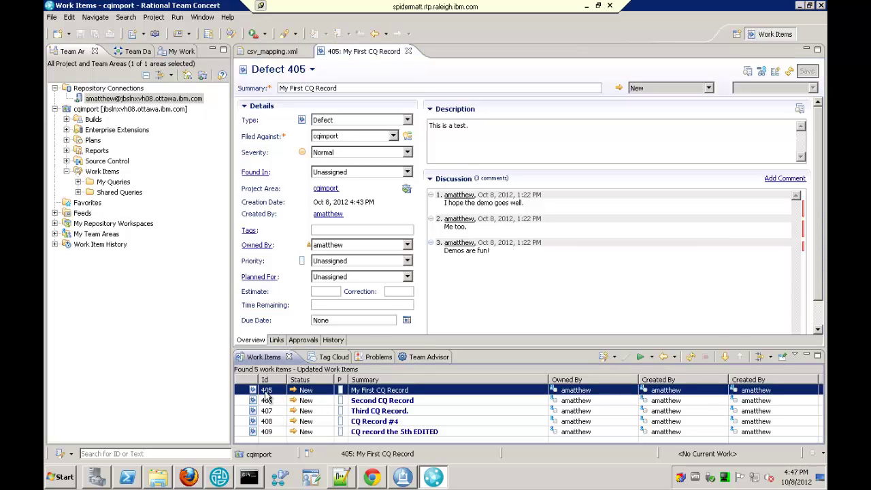
{"action": "left_click", "coordinate": [274, 434]}
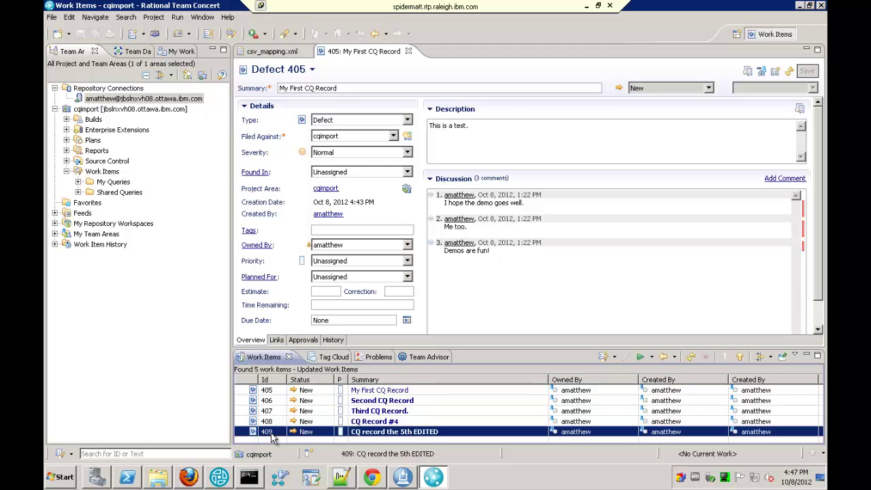